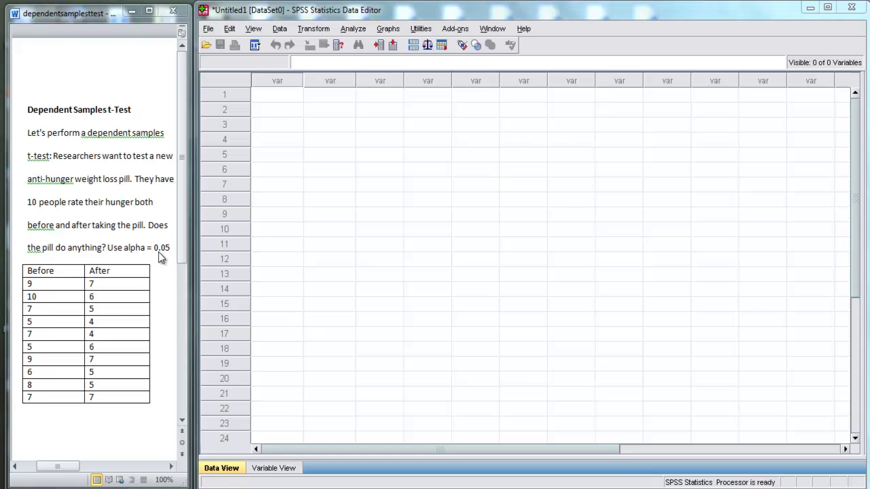
Look over the Word problem sheet, then return to the empty SPSS data grid.
click(72, 291)
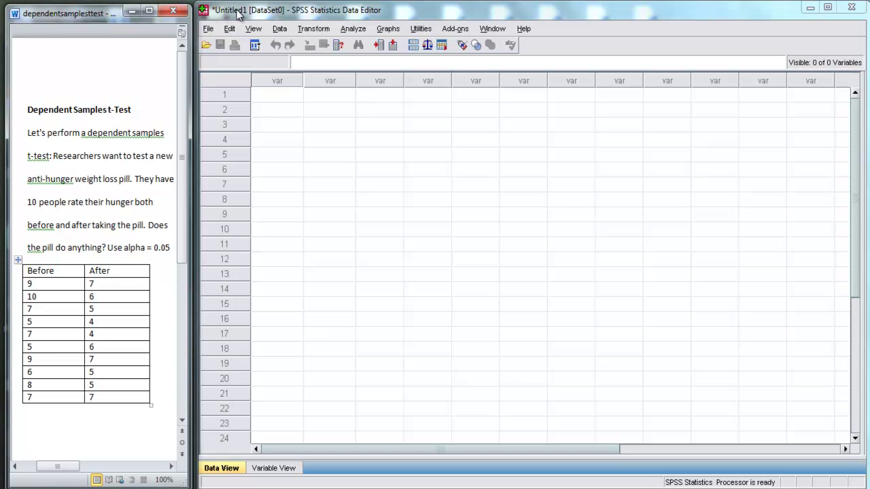
click(288, 62)
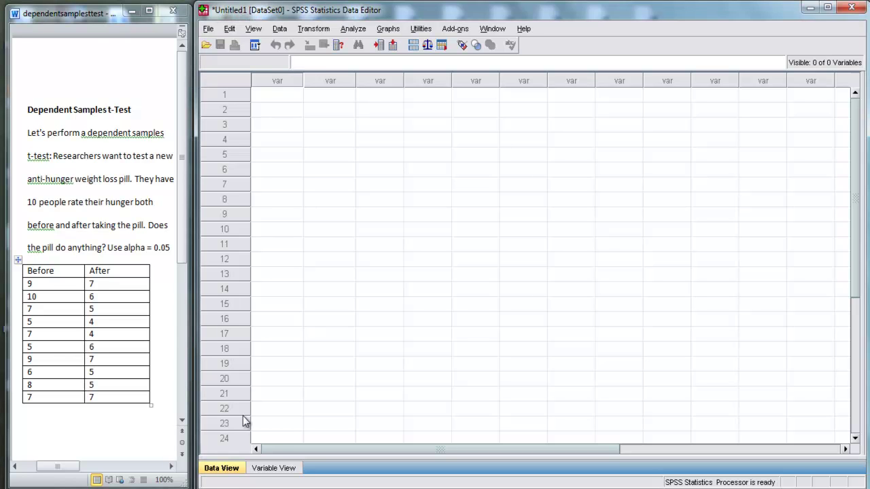
drag(292, 95, 462, 241)
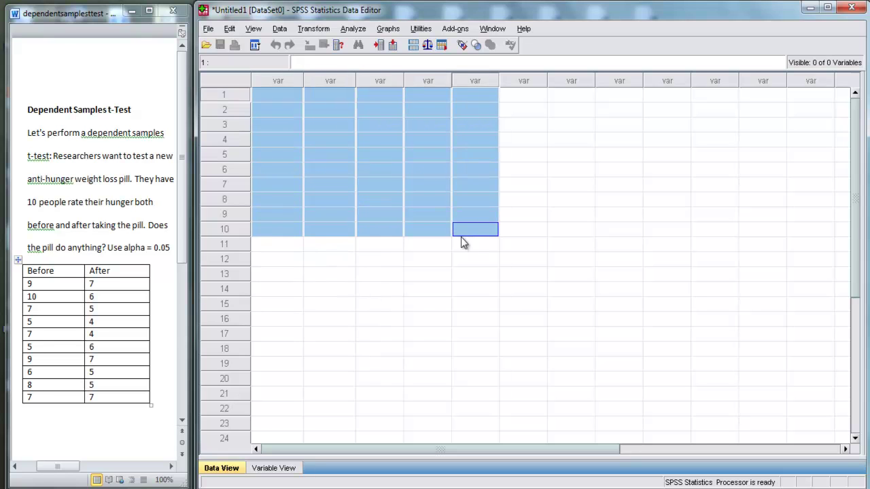
click(283, 99)
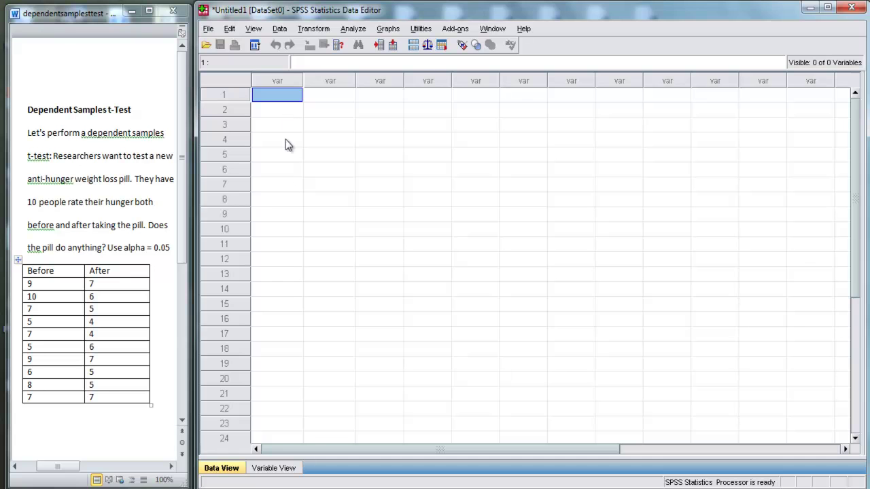
Name the first two variables Before and After in Variable View, then go back to Data View.
click(272, 473)
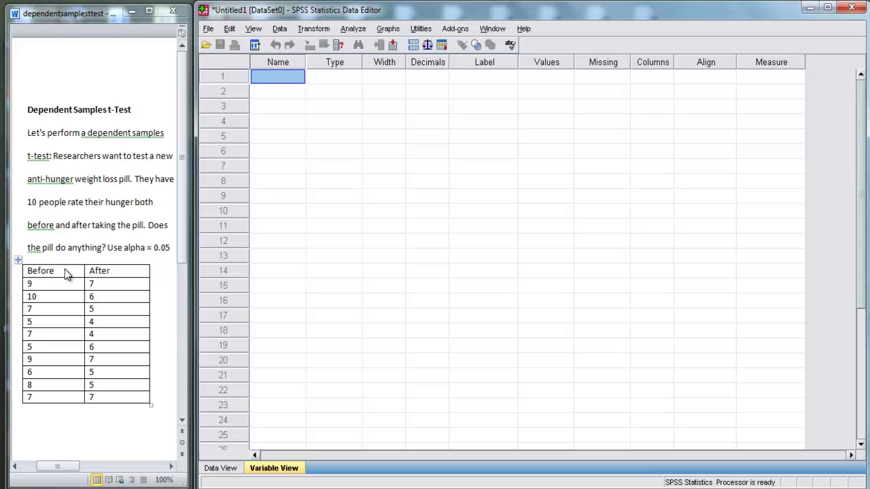
text(Before)
key(Return)
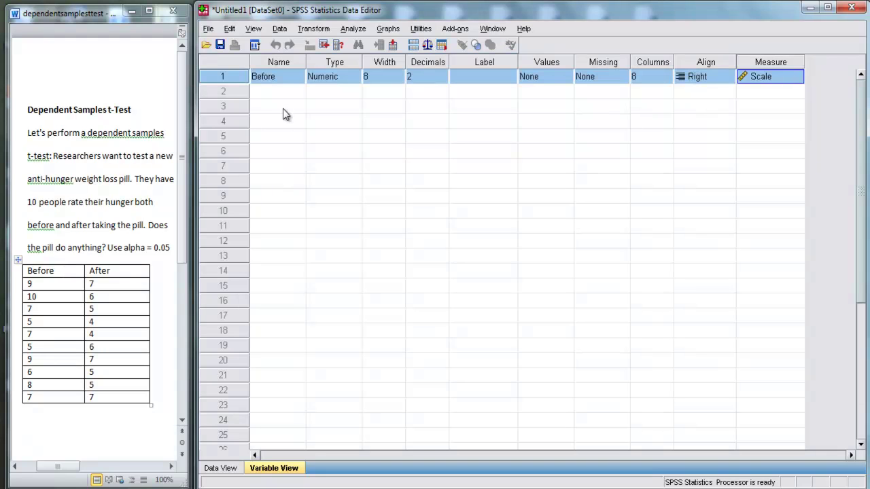
click(283, 91)
text(After)
key(Return)
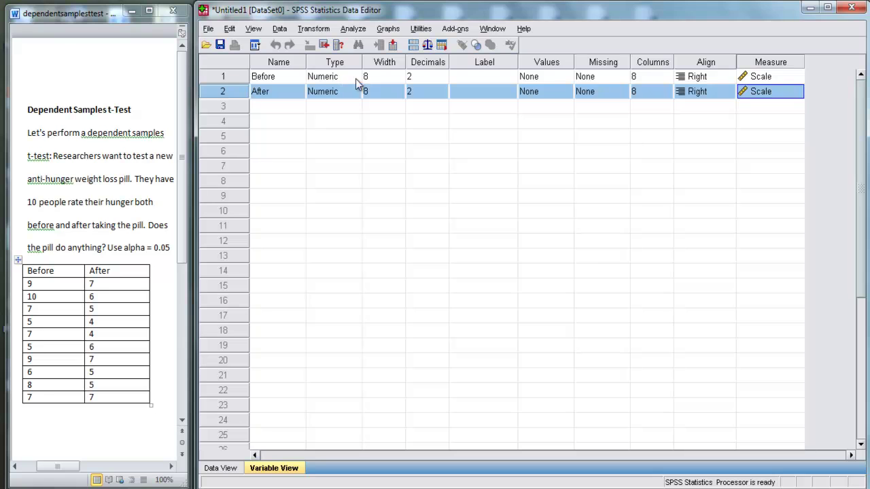
click(265, 78)
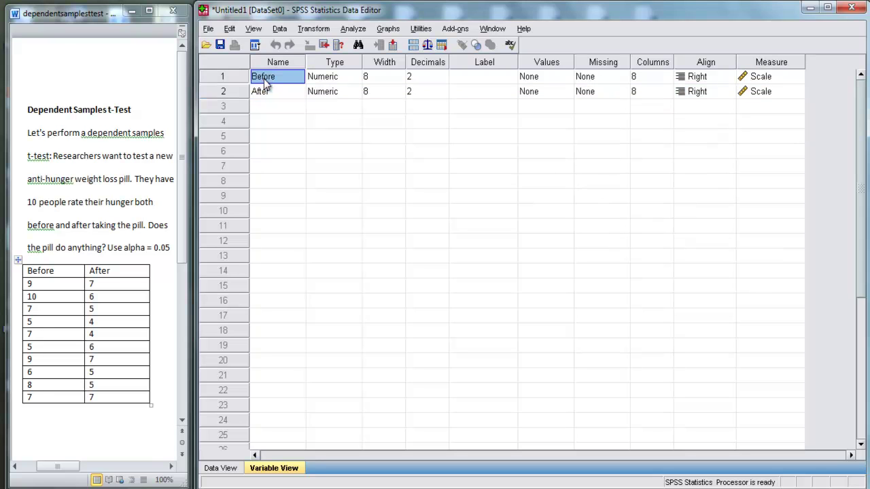
click(219, 470)
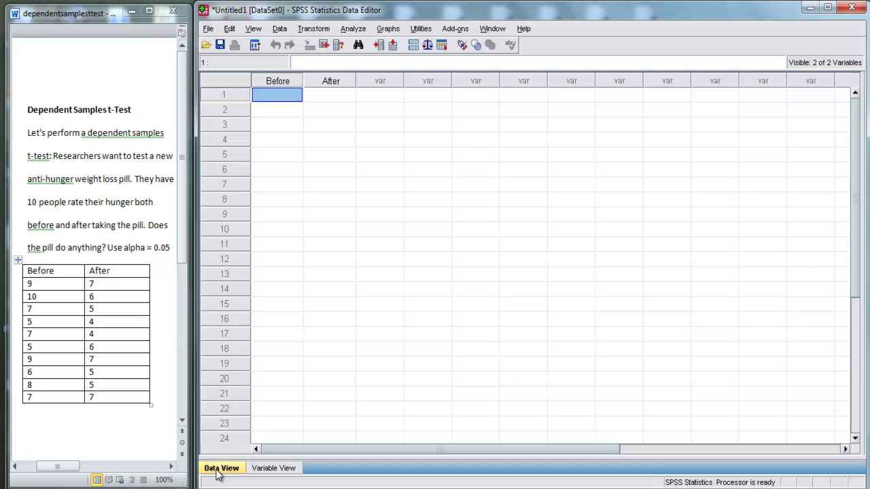
Enter the Before/After ratings for rows 1–4: 9/7, 10/6, 7/5, 5/4.
click(216, 95)
shift+click(219, 230)
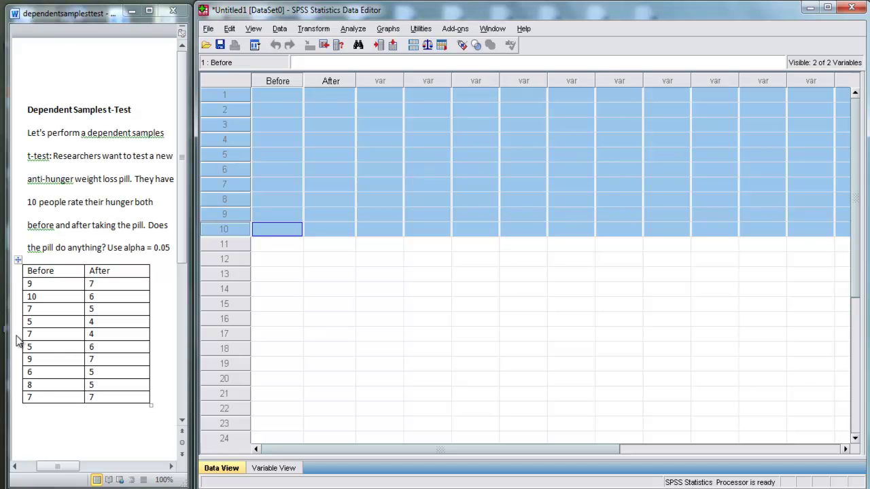
click(260, 97)
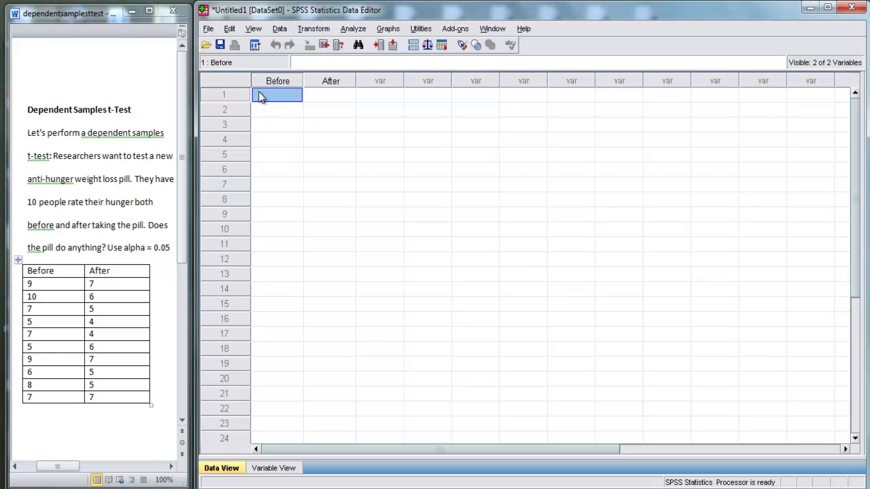
text(9)
key(Tab)
text(7)
key(Return)
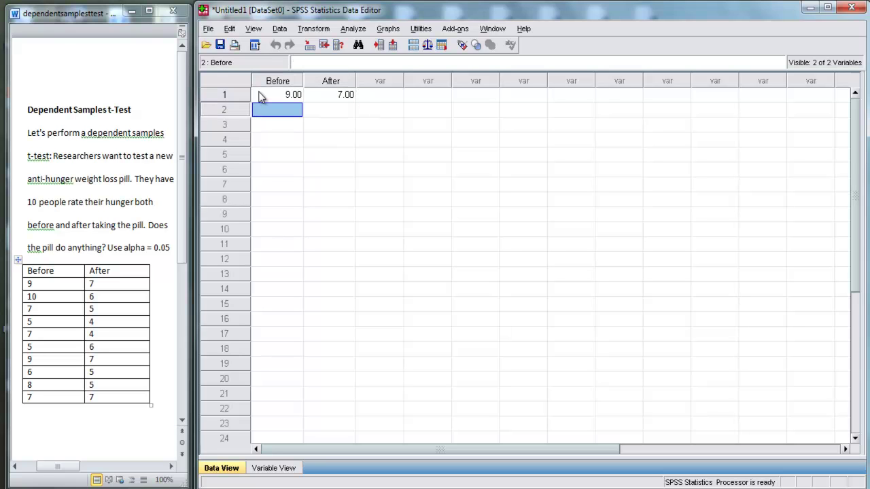
text(10)
key(Tab)
text(6)
key(Return)
text(7)
key(Tab)
text(5)
key(Return)
text(5)
key(Tab)
text(4)
key(Return)
Enter the Before/After ratings for rows 5–8: 7/4, 5/6, 9/7, 6/5.
text(7)
key(Tab)
text(4)
key(Return)
text(5)
key(Tab)
text(6)
key(Return)
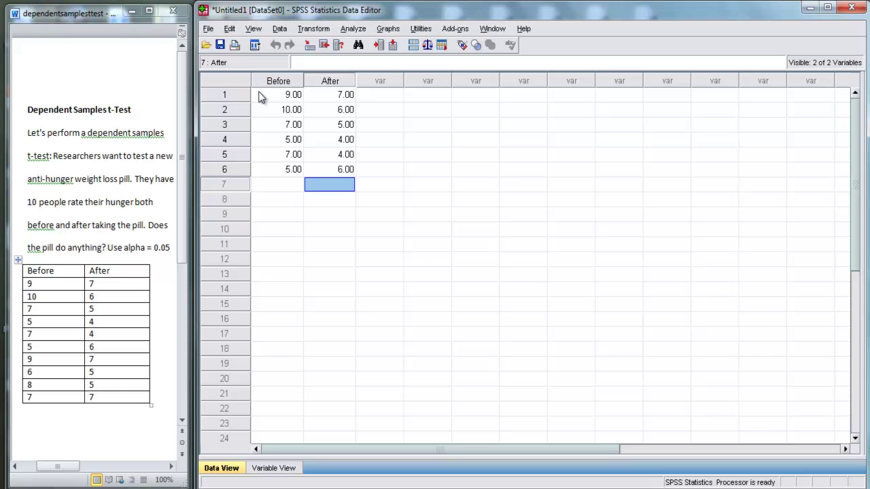
key(Left)
text(9)
key(Tab)
text(7)
key(Return)
text(6)
key(Tab)
text(5)
key(Return)
Enter the remaining ratings (row 9: 8/5, row 10 Before: 7) and select all entered values.
key(Left)
text(8)
key(Tab)
text(5)
key(Return)
key(Left)
text(7)
key(Tab)
text(7)
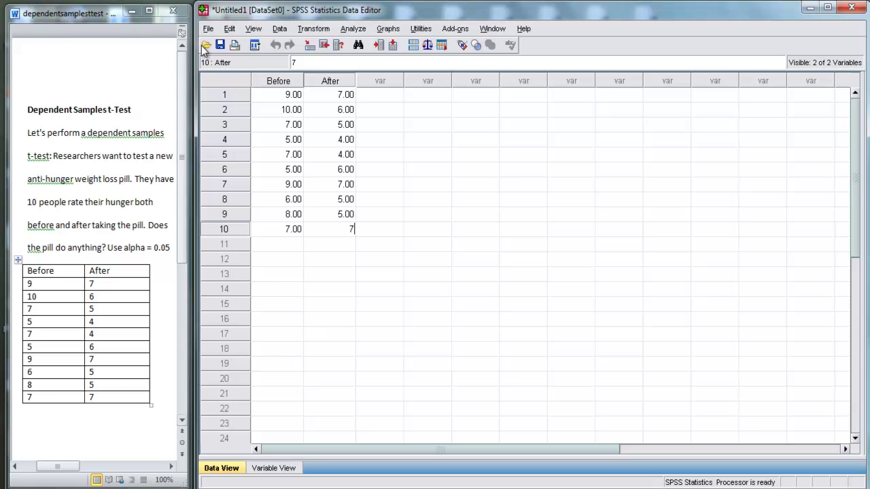
click(272, 98)
drag(279, 99, 326, 229)
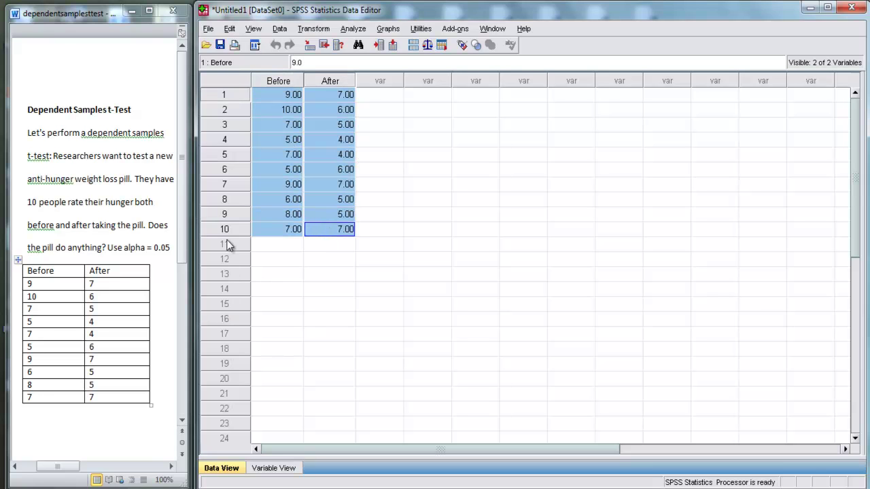
Open the Paired-Samples T Test dialog from Analyze > Compare Means.
click(276, 96)
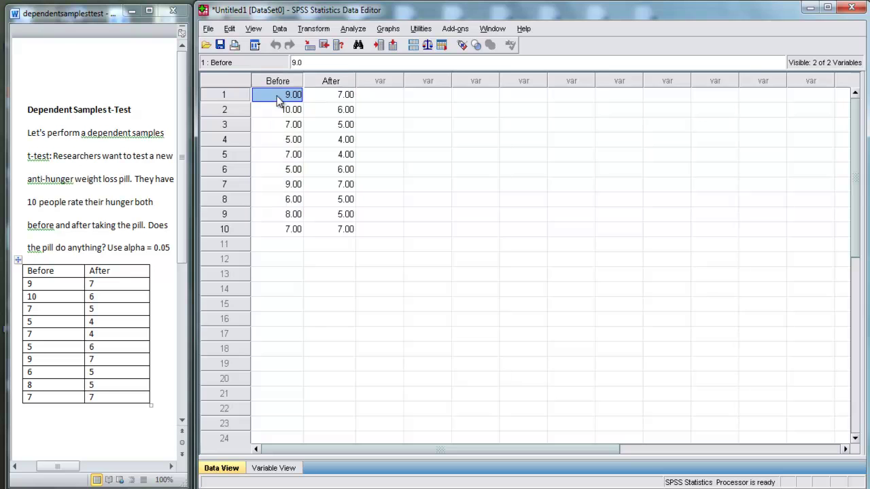
click(353, 30)
mouse_move(404, 106)
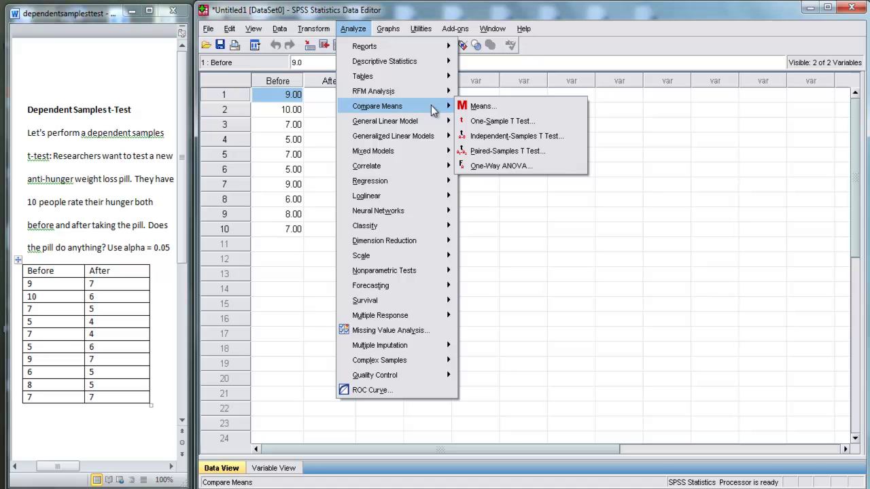
click(495, 154)
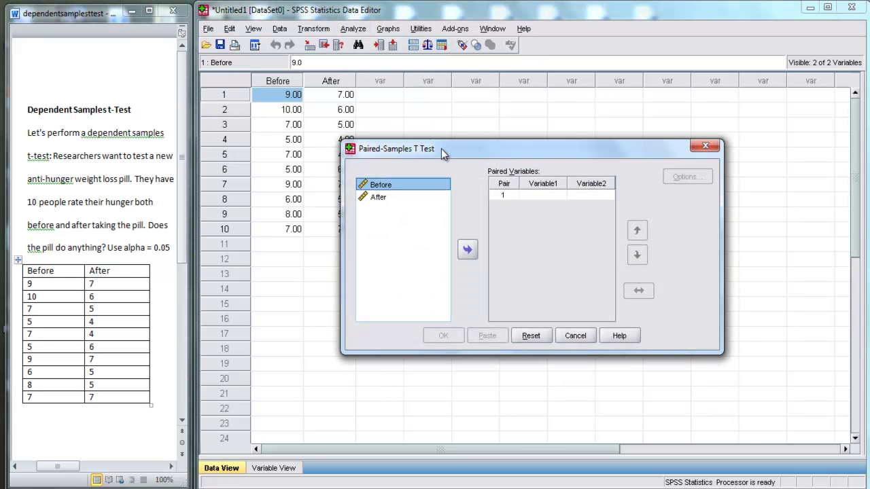
Pair Before with After, keep the 95% confidence interval, and run the t-test.
click(468, 250)
click(401, 197)
click(467, 249)
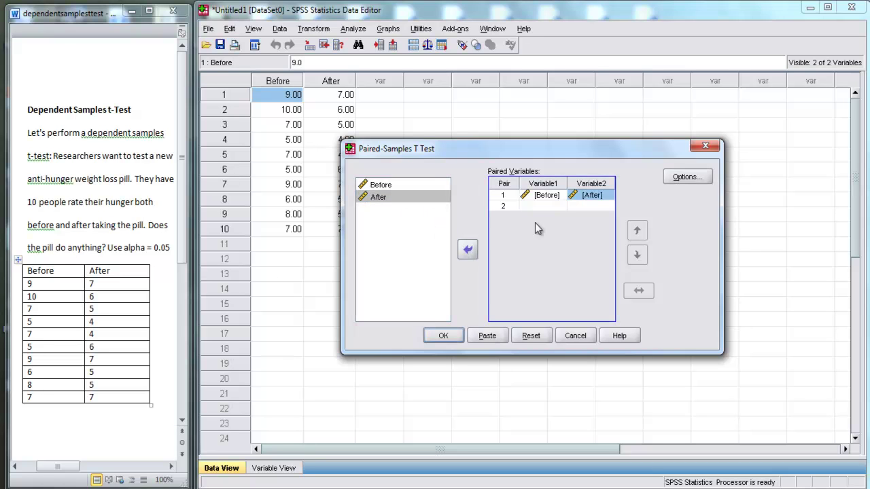
click(508, 198)
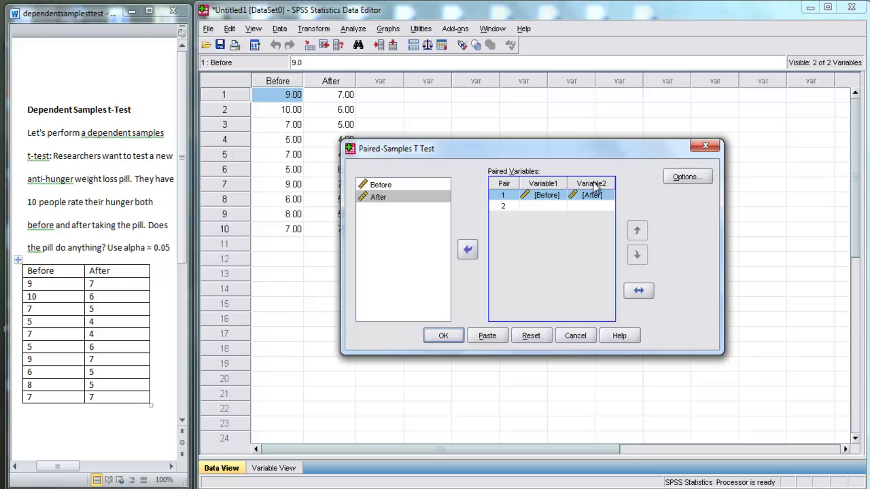
click(679, 181)
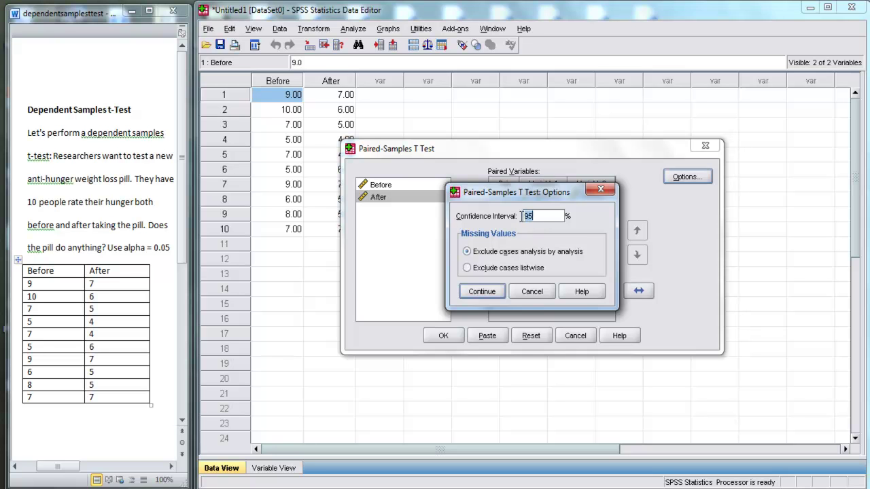
click(477, 293)
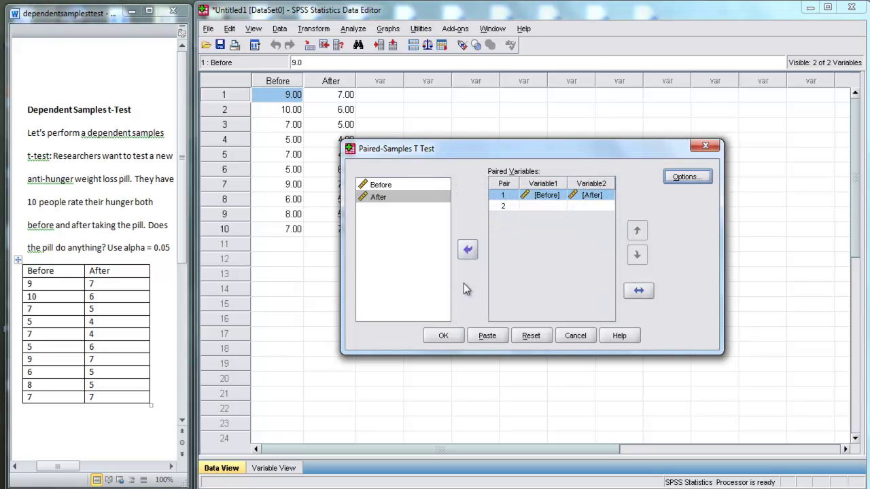
click(443, 335)
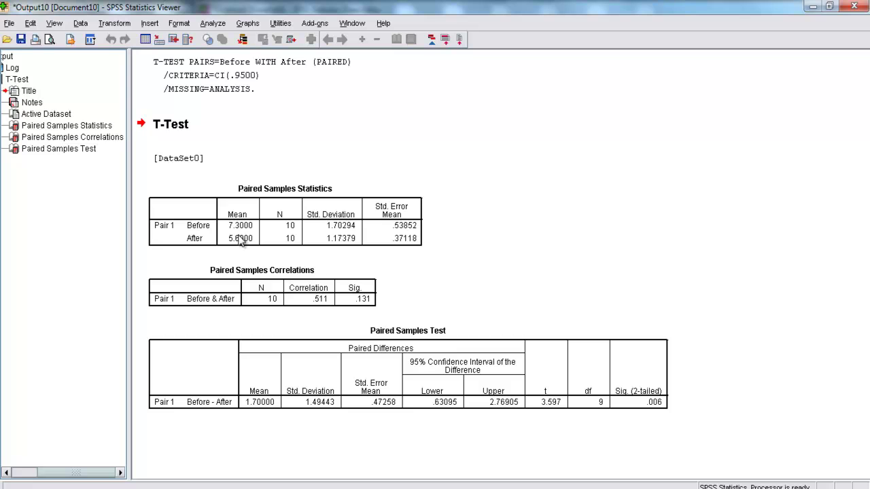
click(385, 333)
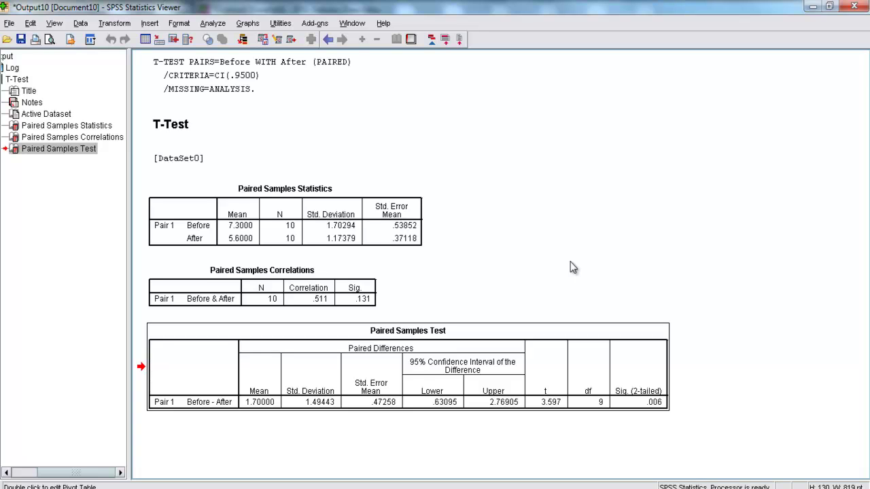
Close the Output Viewer without saving and return to the Word problem sheet.
click(854, 6)
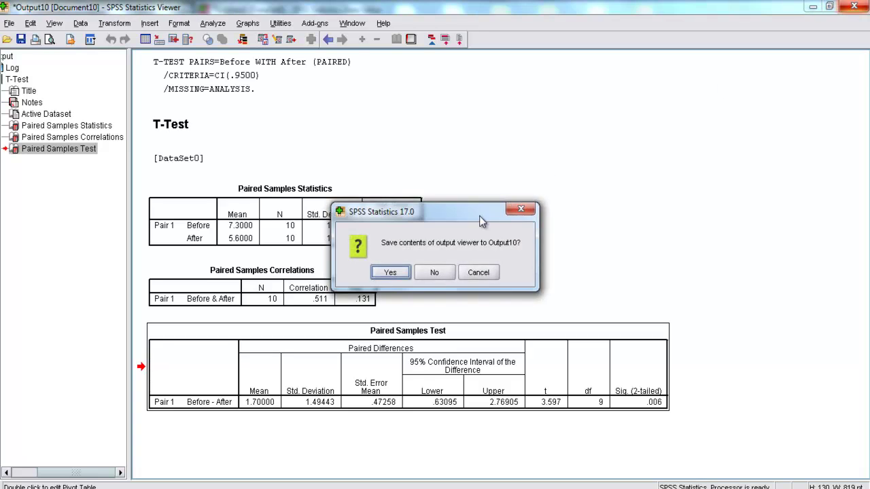
click(434, 273)
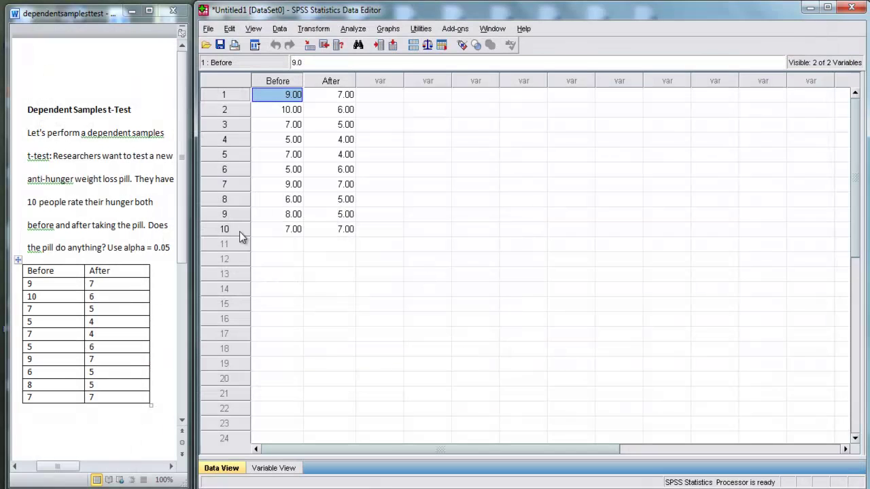
click(77, 271)
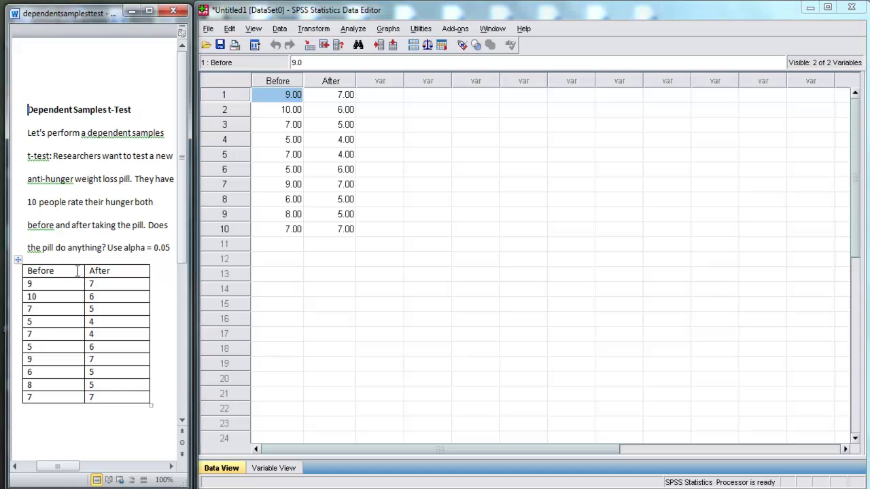